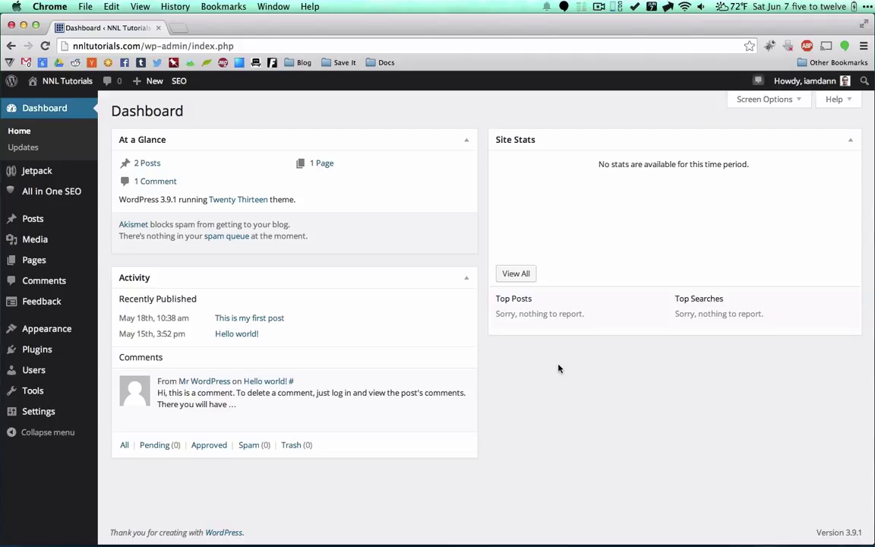
Step: Add a new post titled 'Categories and Tags' with body 'This post is about categories and tags.'
mouse_move(34, 219)
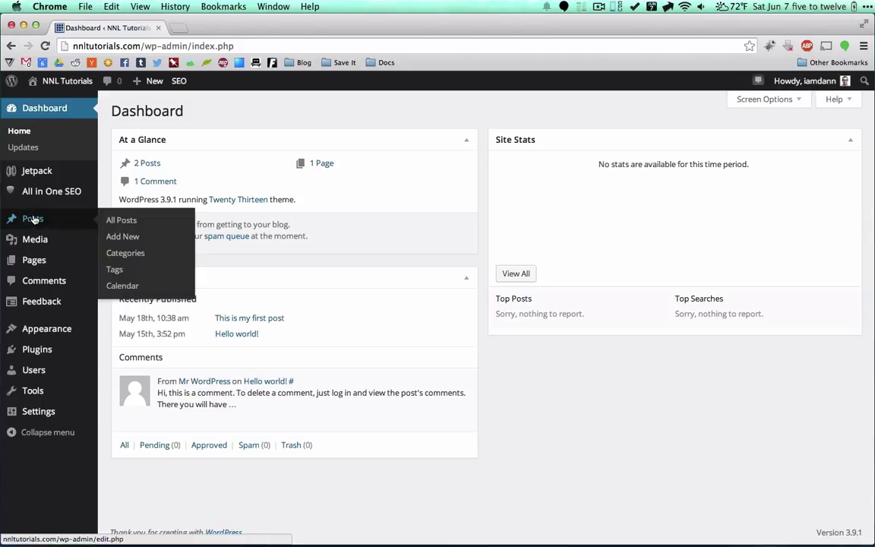
click(128, 239)
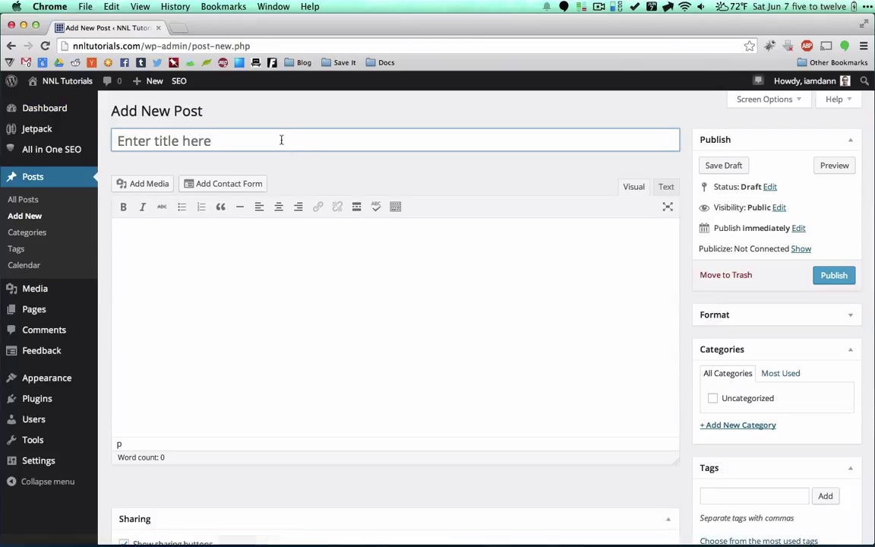
text(Categori)
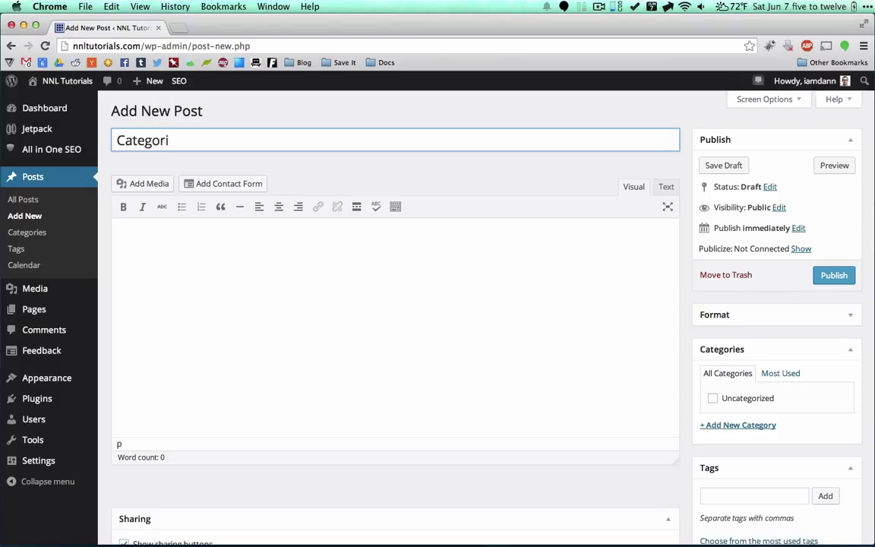
text(es and Tags)
key(Tab)
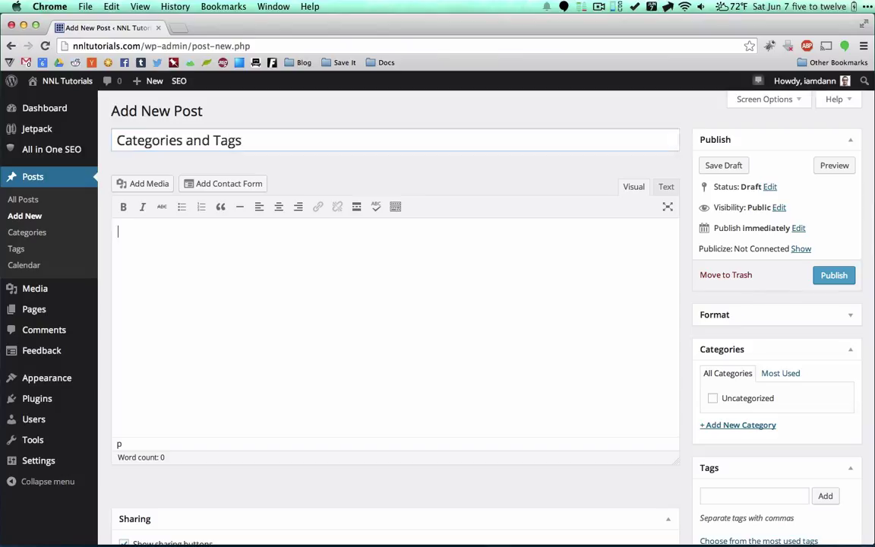
text(This post is a)
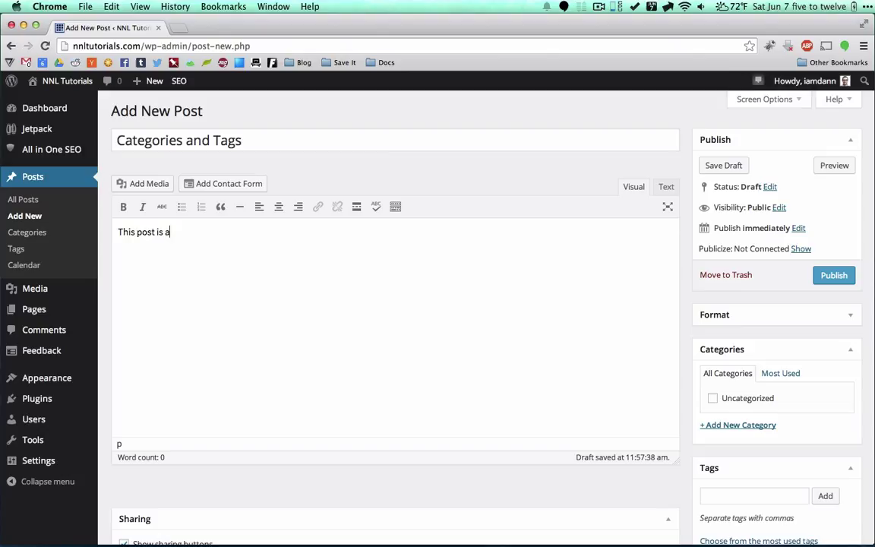
text(bout categories and ta)
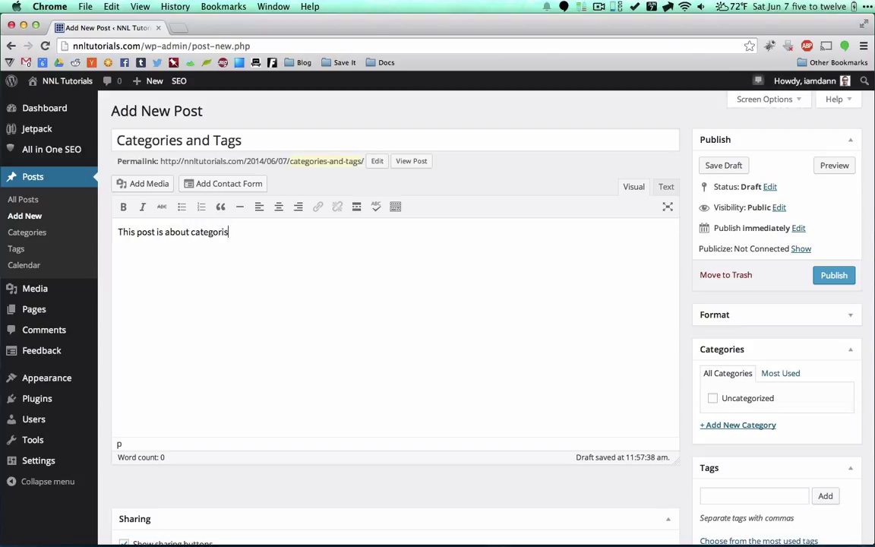
text(gs.)
scroll(617, 283, down, 2)
scroll(616, 284, down, 2)
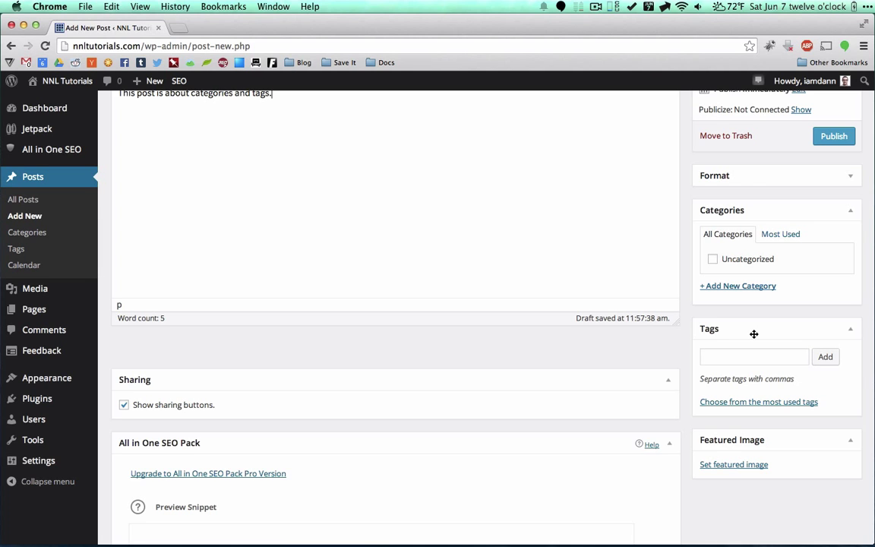
Step: Load theverge.com in a new browser tab and look over its homepage sections
key(super+t)
text(theverge.com)
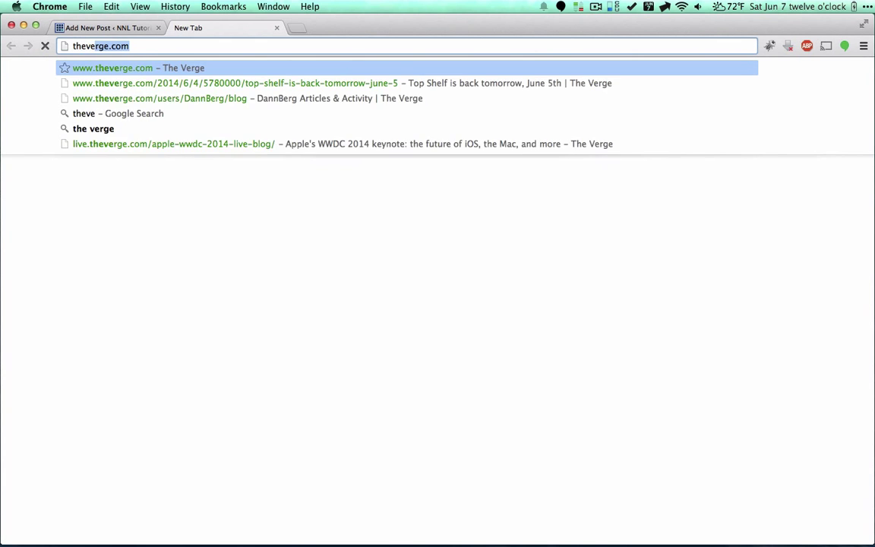
key(Return)
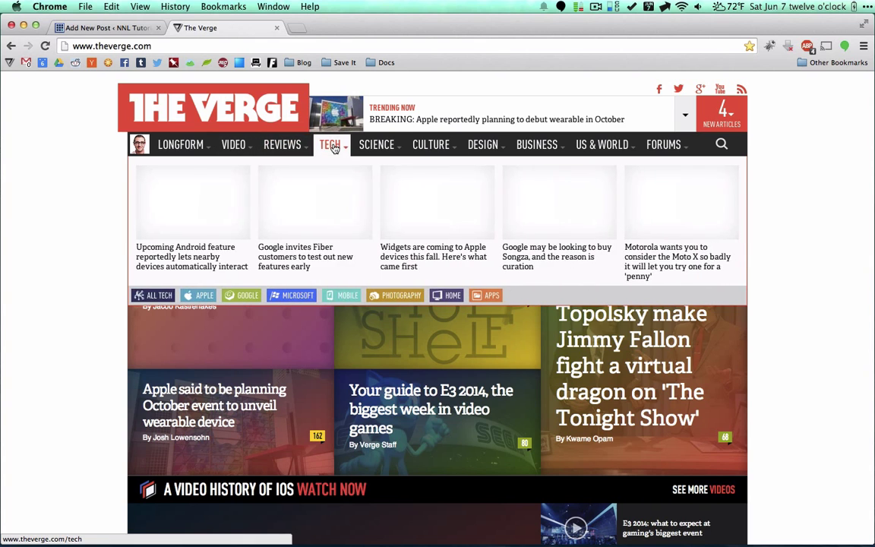
mouse_move(385, 146)
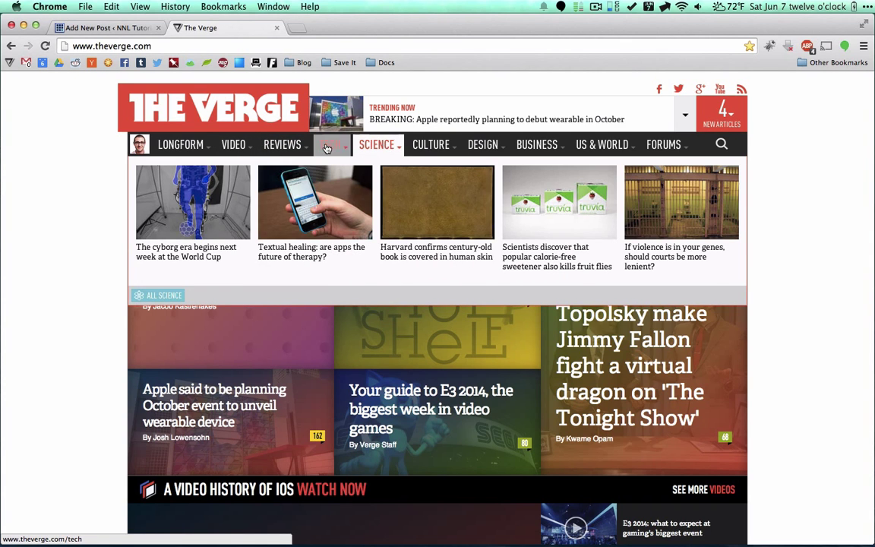
mouse_move(329, 144)
Step: Switch to the 'Add New Post' tab showing the autosaved draft with only Uncategorized
click(93, 28)
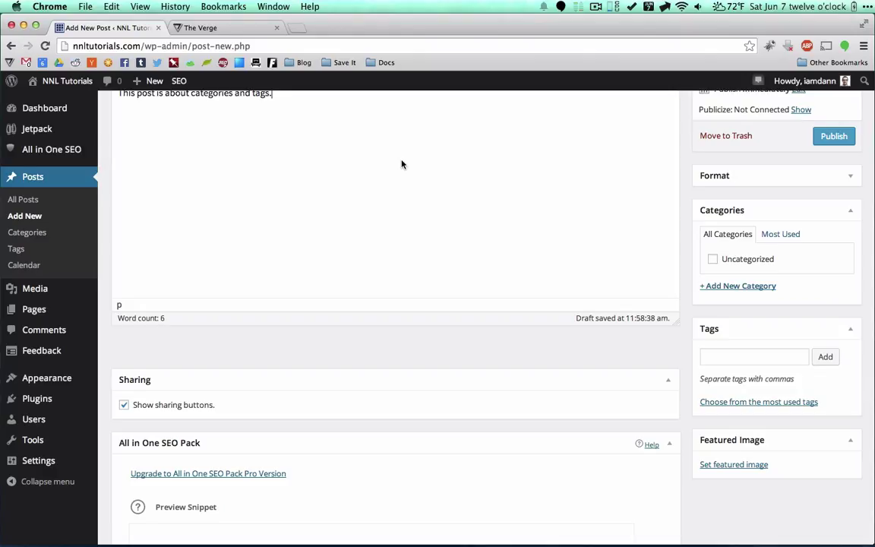
Step: Look over The Verge homepage's section menus, then close The Verge tab
click(226, 32)
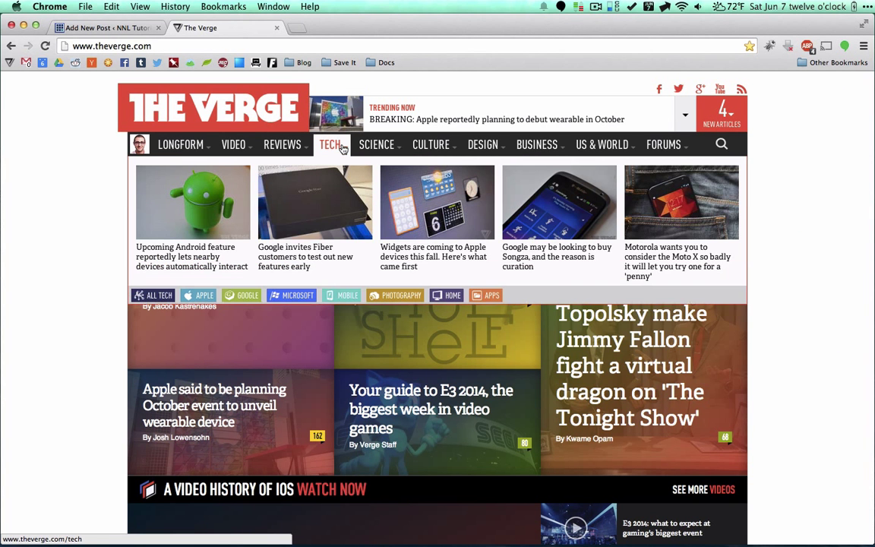
mouse_move(418, 146)
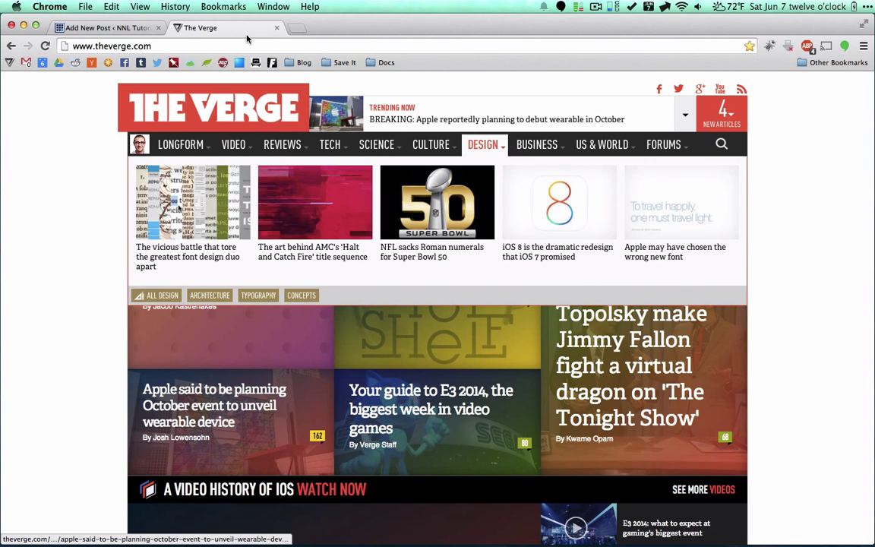
click(277, 29)
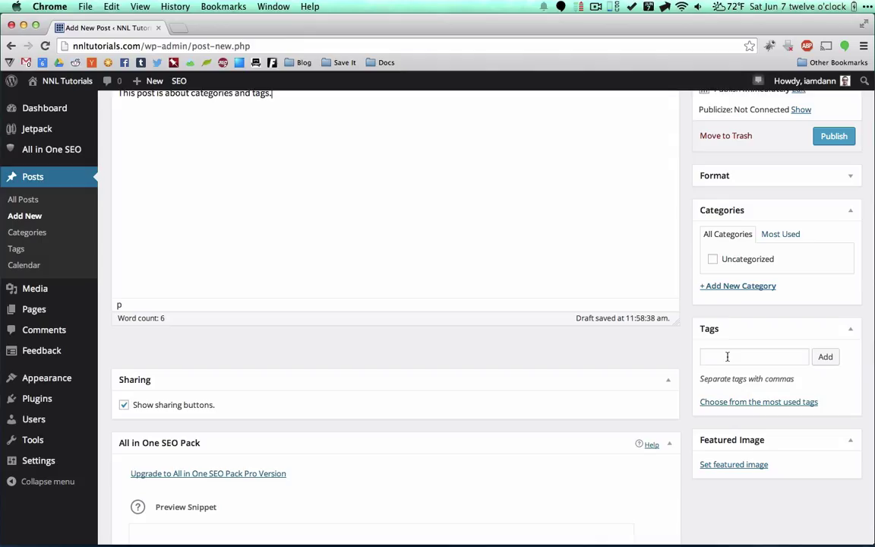
Step: Load novicenolonger.com in a new tab and open podcast post 022's full page
click(175, 29)
text(novice)
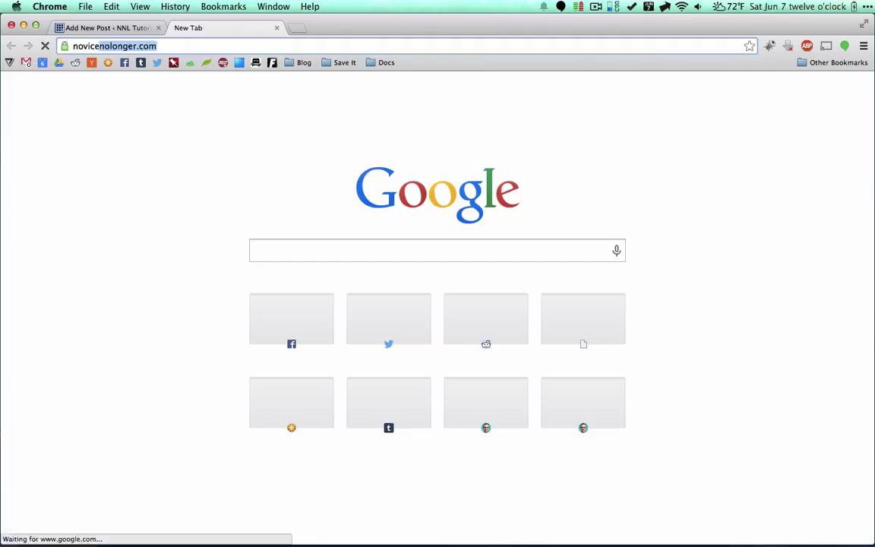
key(Return)
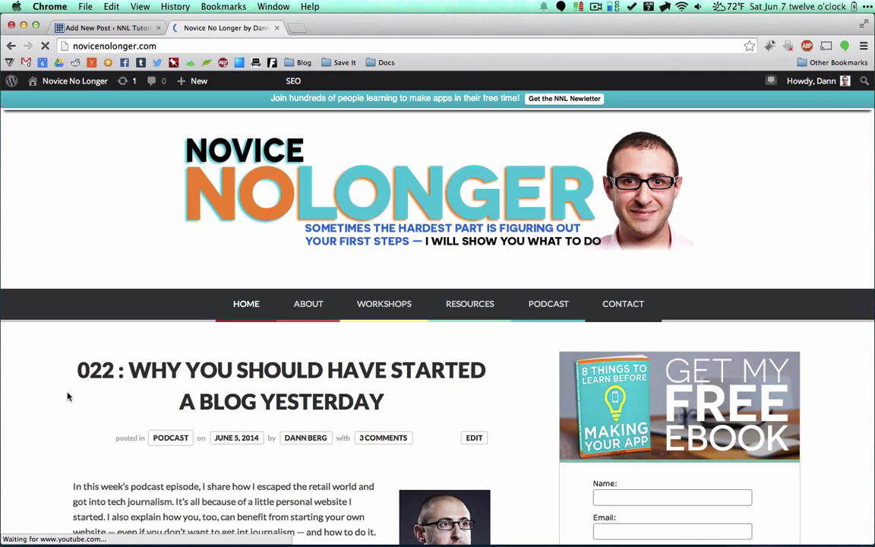
scroll(67, 396, down, 5)
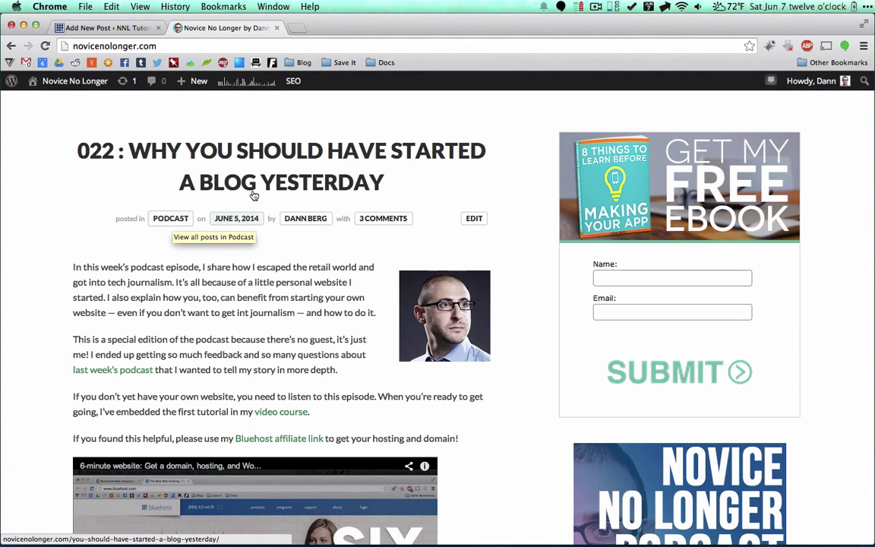
click(289, 187)
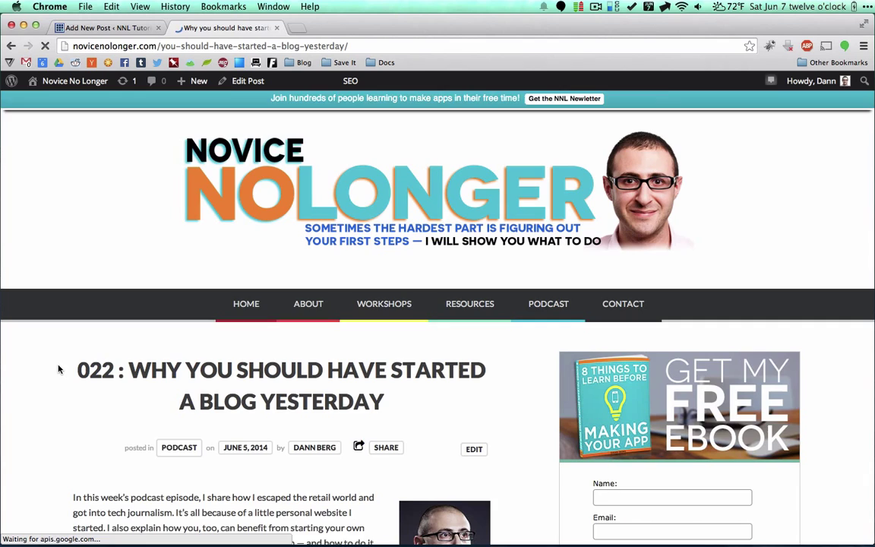
Step: Scroll down 'Why you should have started a blog yesterday' to its tag list
scroll(59, 370, down, 5)
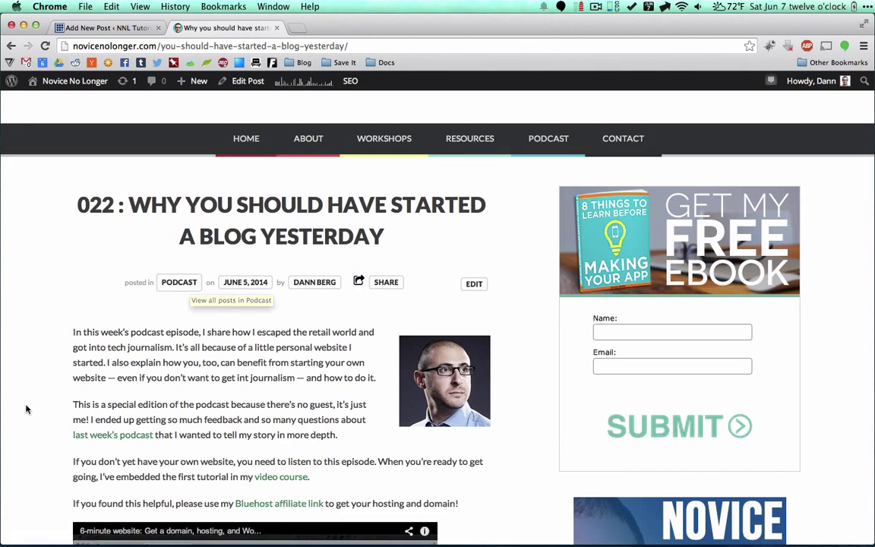
scroll(26, 409, down, 15)
scroll(26, 408, down, 10)
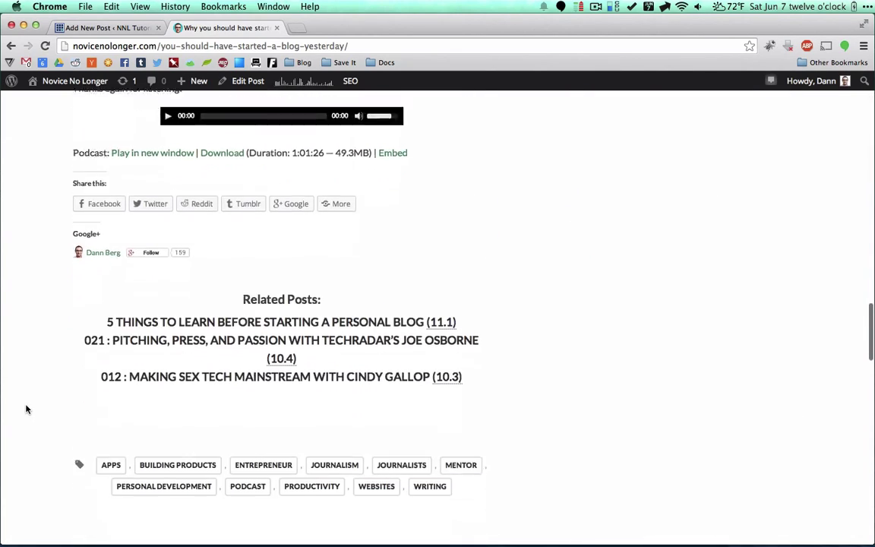
scroll(26, 409, up, 2)
scroll(25, 408, down, 5)
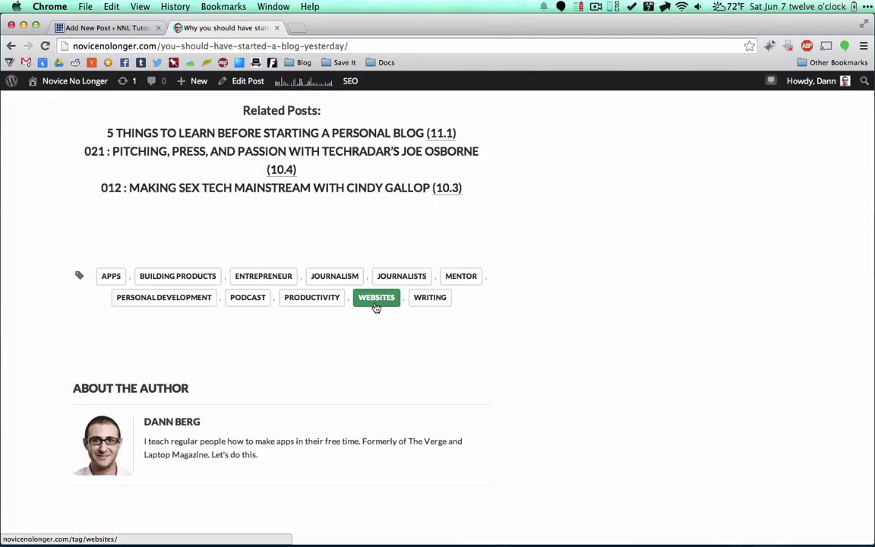
Step: Show the Categories and Tags draft from its title, then return to the example post's tags
click(113, 28)
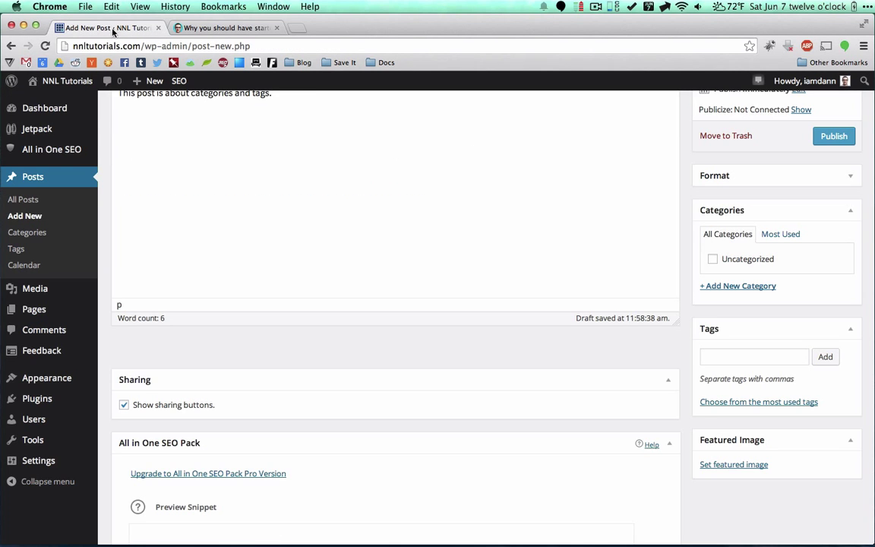
scroll(103, 149, up, 2)
scroll(104, 149, up, 2)
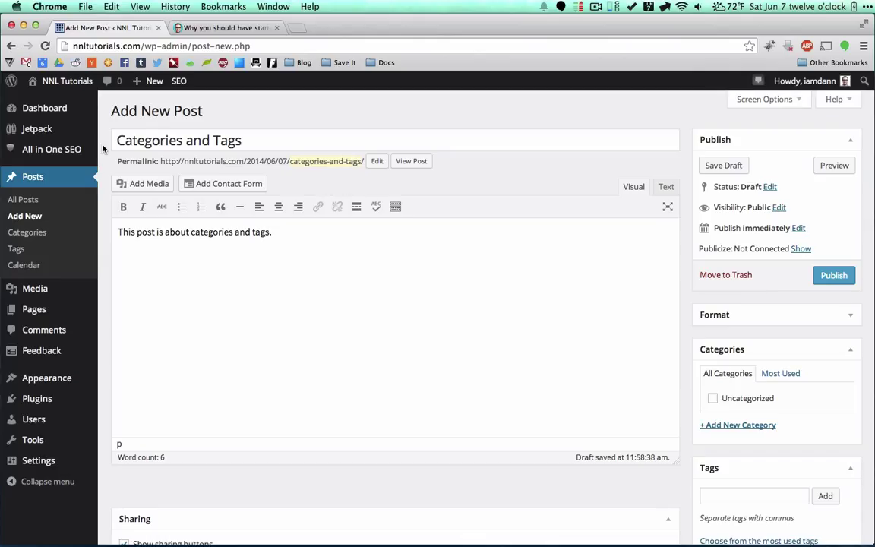
click(225, 27)
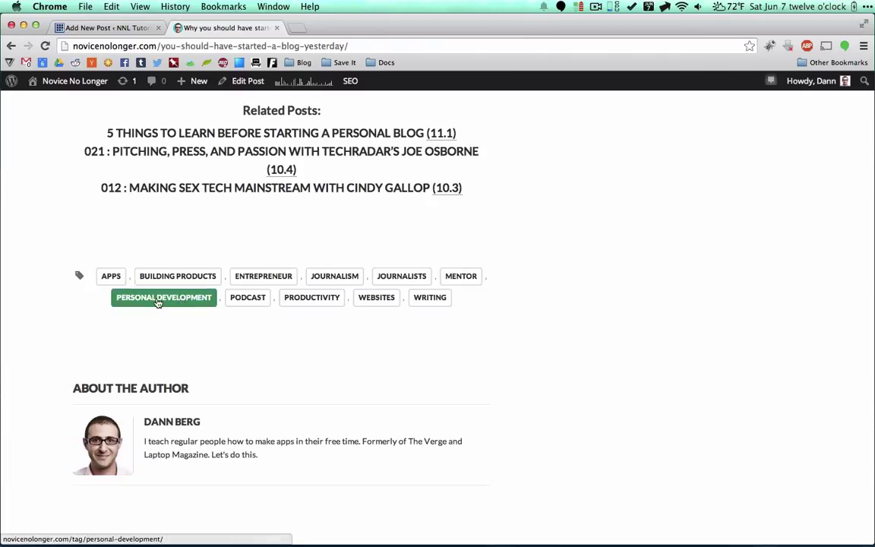
Step: Browse the Personal Development tag archive on the example blog, then return to the draft
click(158, 303)
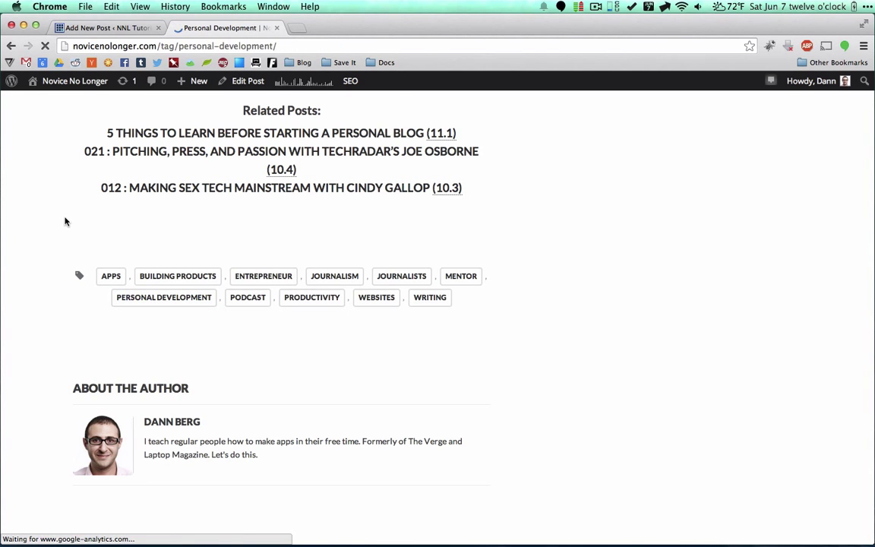
scroll(58, 412, down, 3)
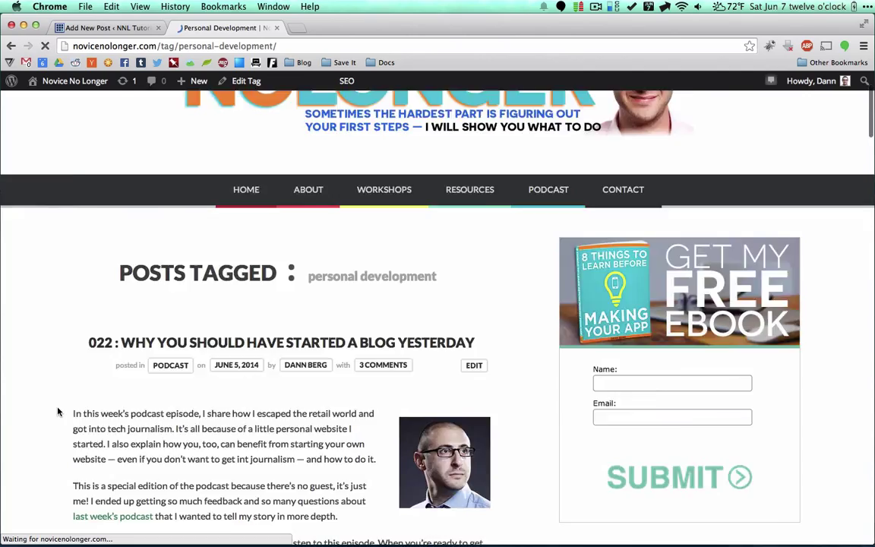
scroll(57, 412, down, 15)
scroll(58, 411, down, 20)
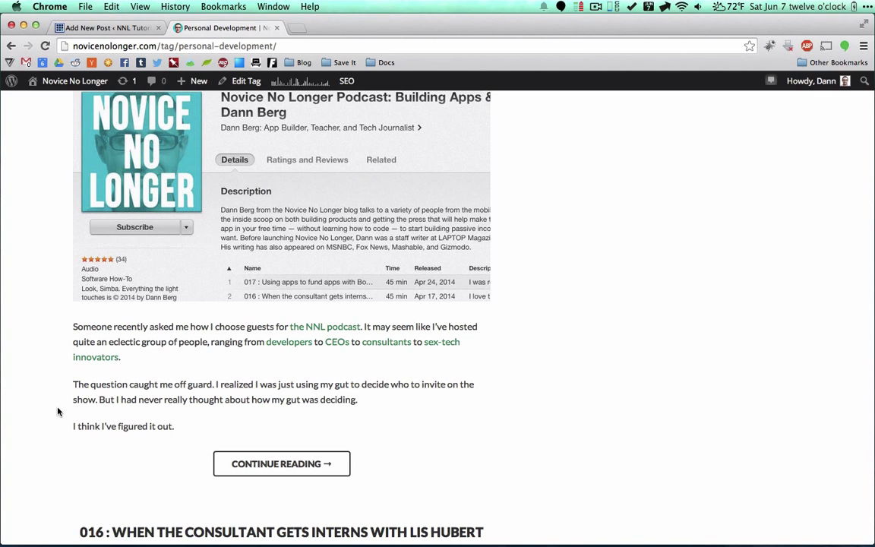
scroll(58, 412, down, 5)
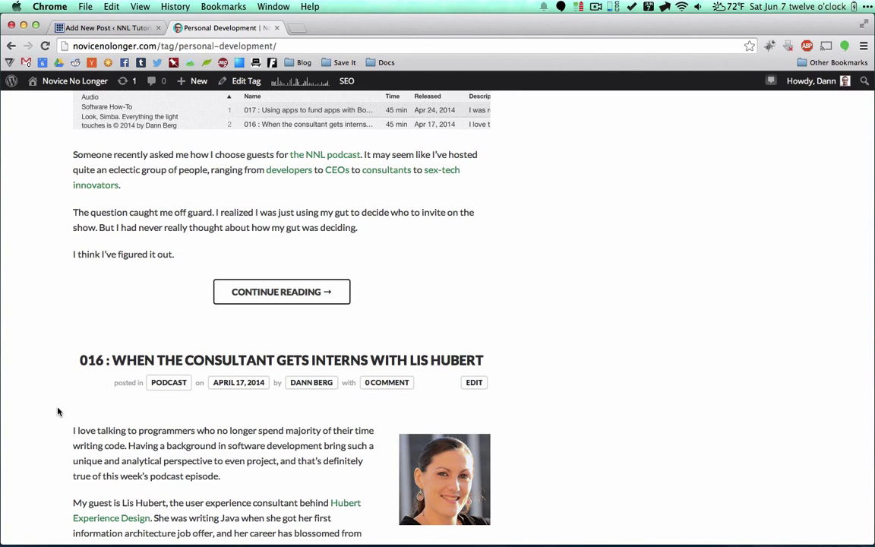
click(92, 27)
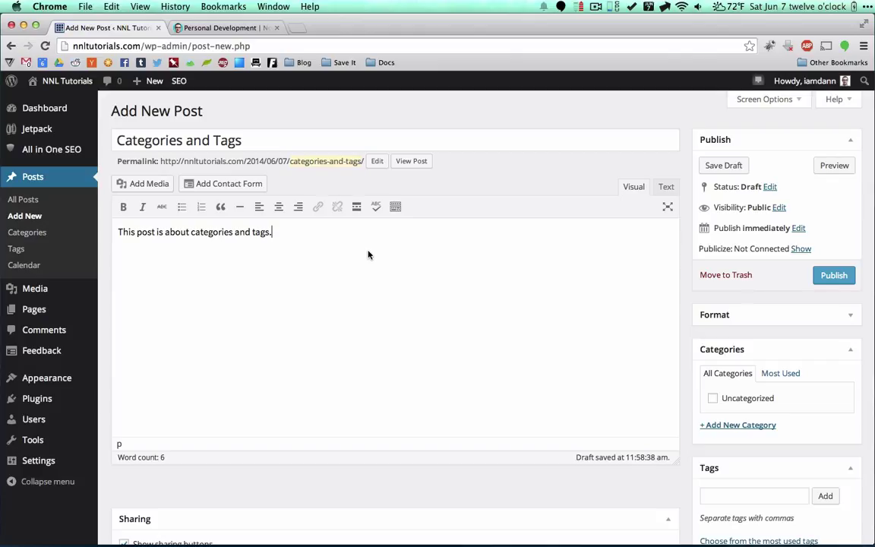
Step: Switch back to the Personal Development tag archive listing podcast episodes 017 and 016
click(201, 27)
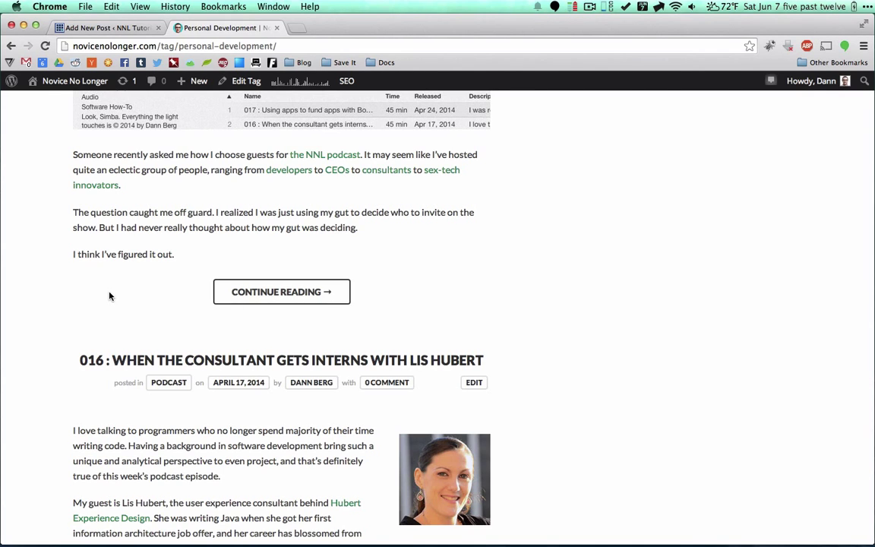
Step: Return to the Add New Post editor and scroll back up to the draft's title
click(105, 26)
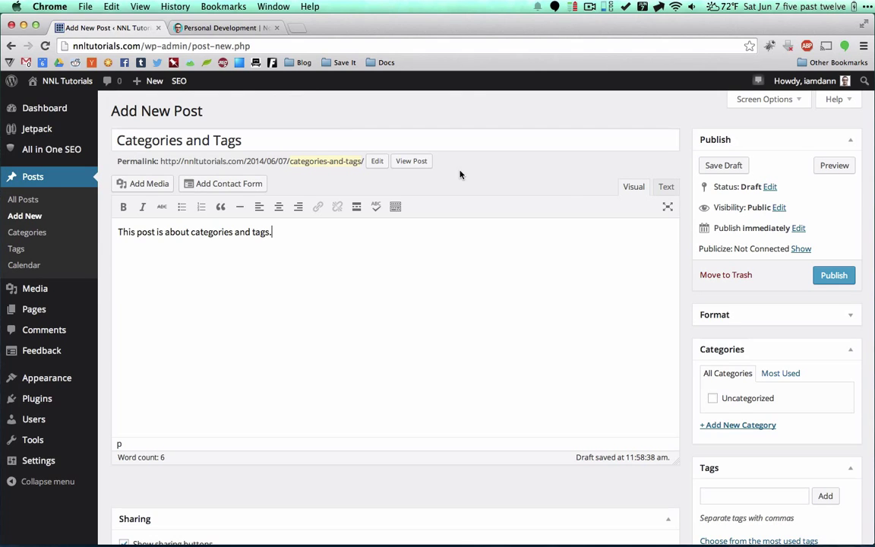
scroll(690, 302, down, 5)
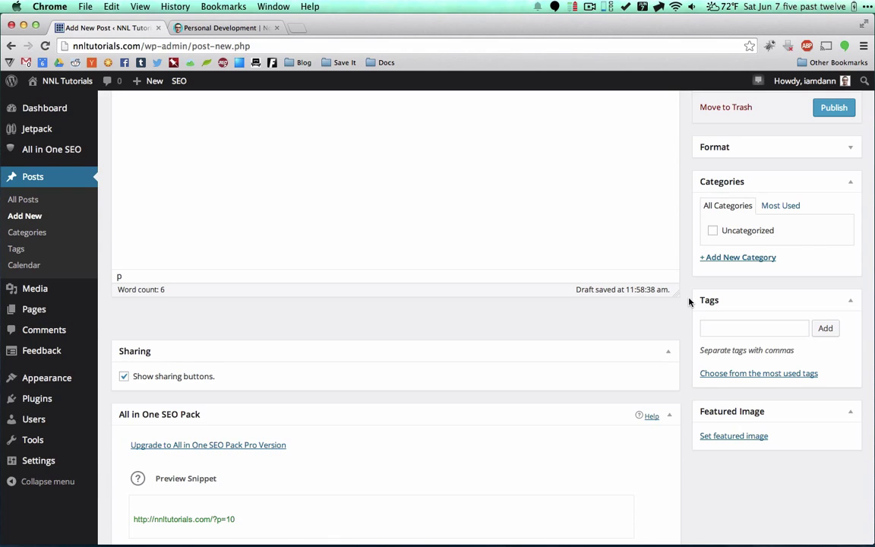
scroll(689, 303, up, 5)
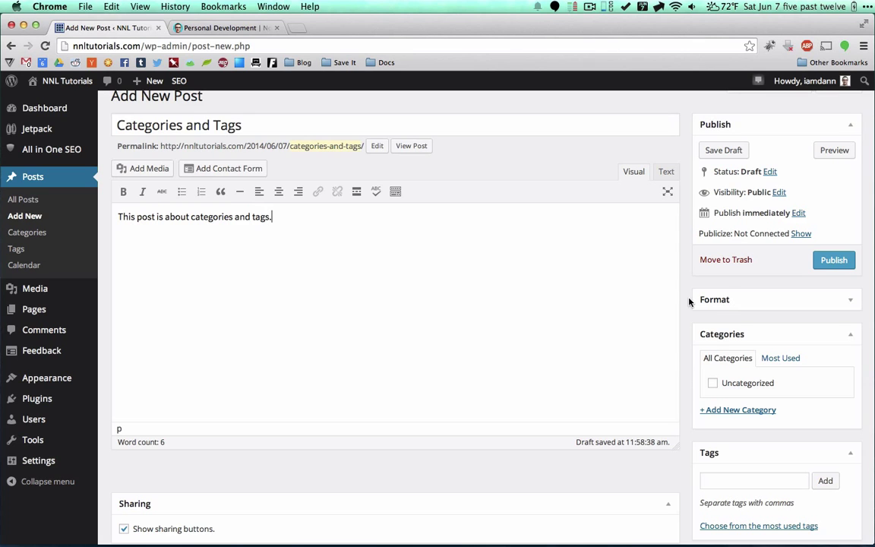
scroll(689, 302, up, 1)
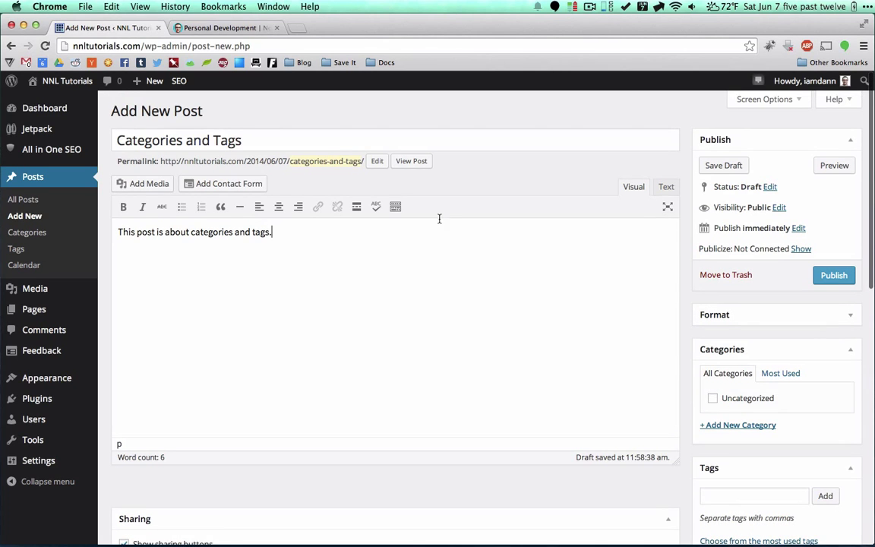
Step: Confirm the post's permalink slug unchanged and return to the body text
click(248, 140)
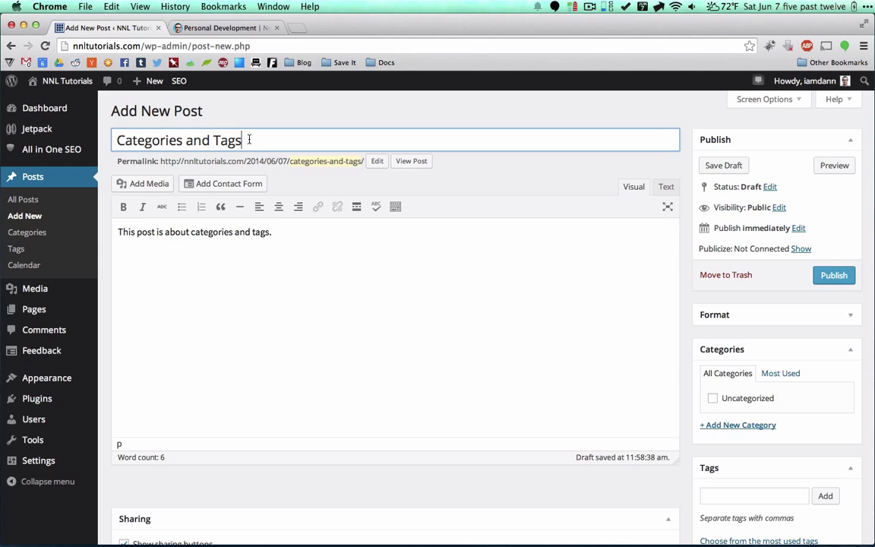
click(307, 160)
click(427, 165)
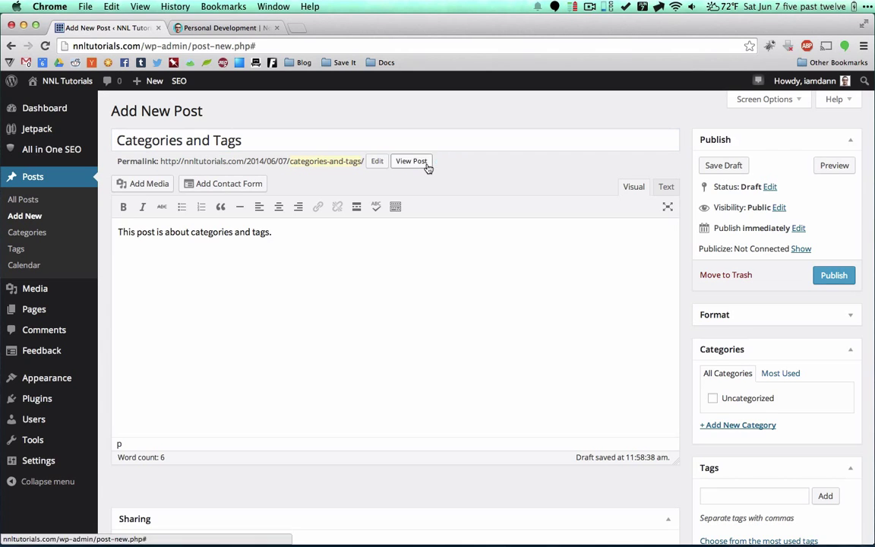
click(358, 329)
scroll(359, 327, down, 1)
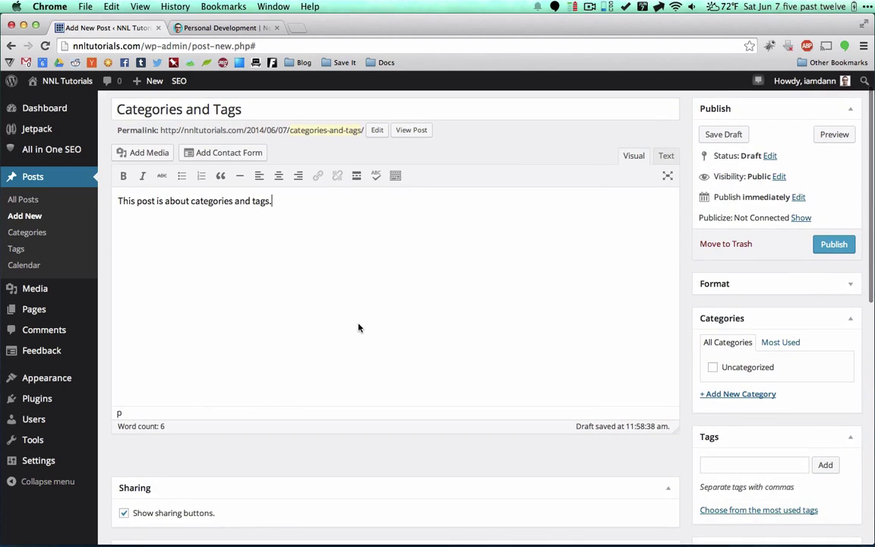
scroll(358, 326, down, 10)
scroll(358, 326, up, 10)
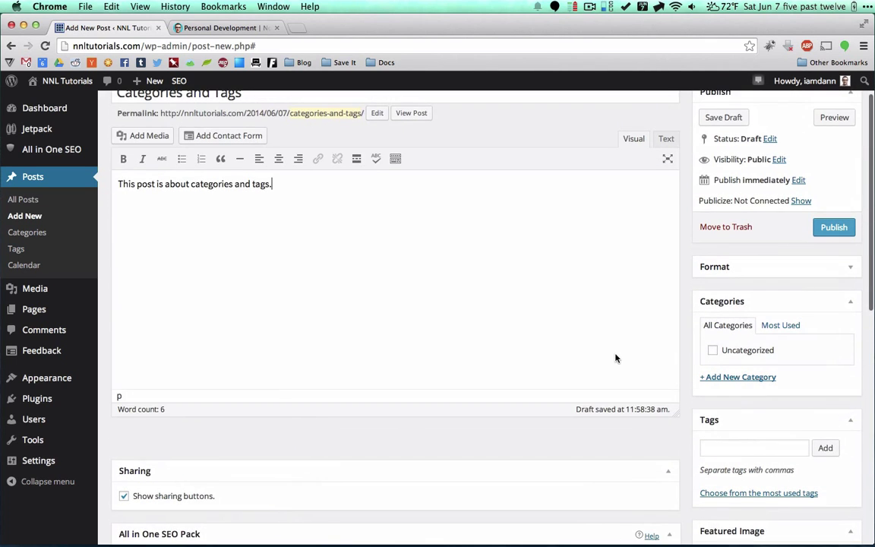